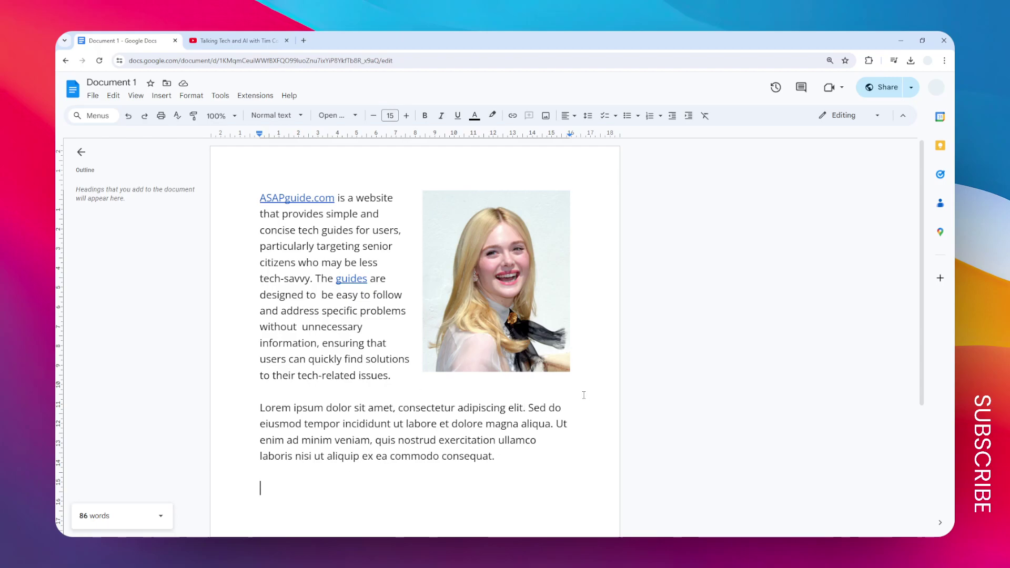
Type 'Click This Video' on a new line below the Lorem paragraph, select it, and start a link.
{"action": "scroll", "coordinate": [583, 395], "scroll_direction": "down", "scroll_amount": 1}
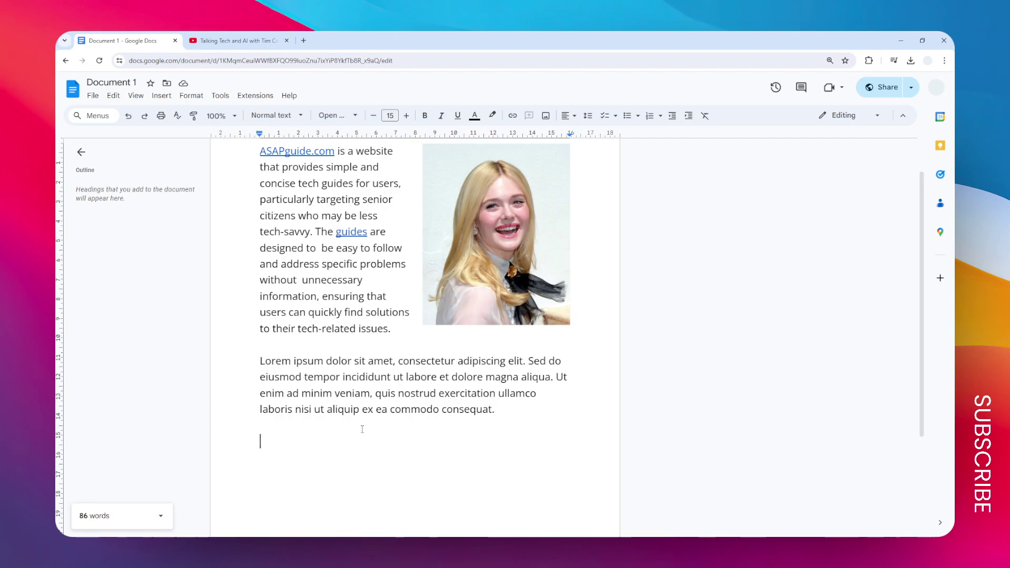
{"action": "type", "text": "T"}
{"action": "key", "text": "BackSpace"}
{"action": "type", "text": "Click This Video"}
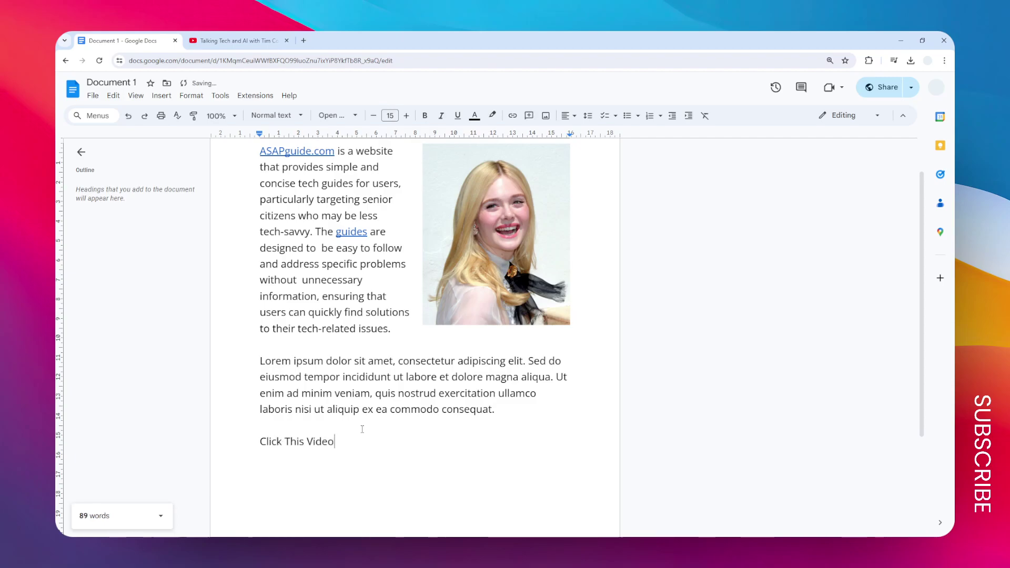
{"action": "left_click_drag", "start_coordinate": [336, 442], "coordinate": [260, 442]}
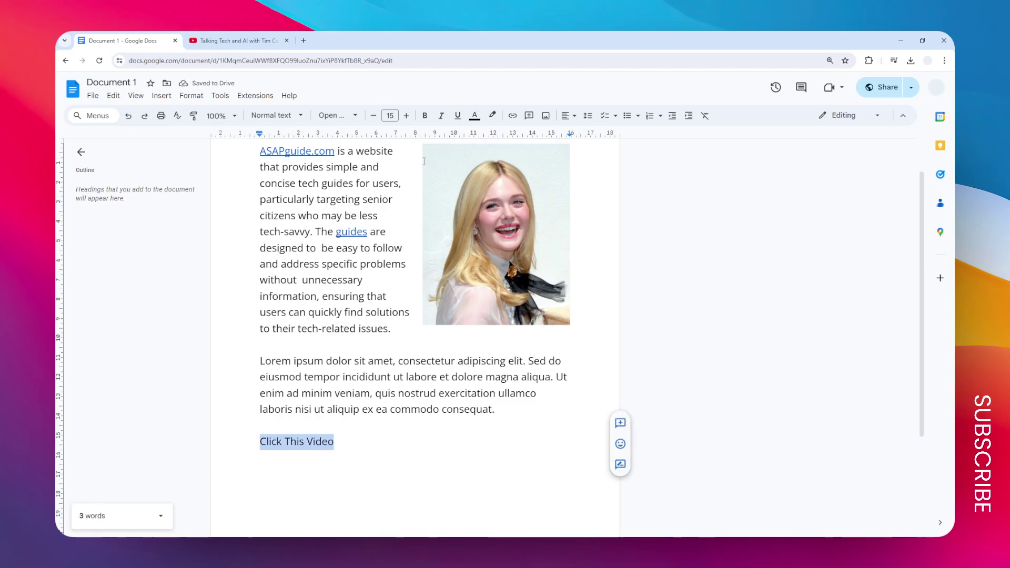
{"action": "left_click", "coordinate": [512, 116]}
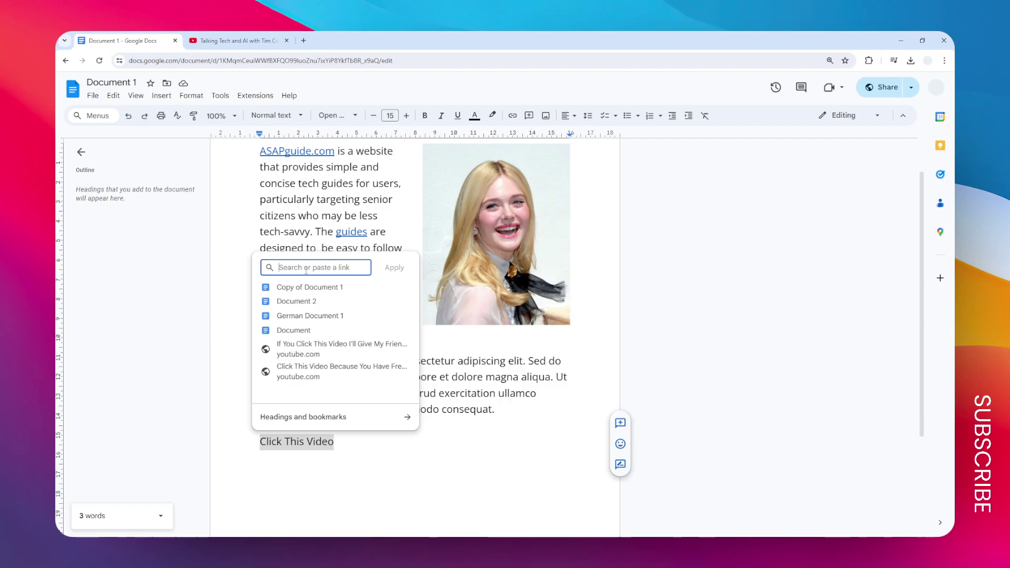
Copy the Talking Tech and AI with Tim Cook! video's YouTube address and open its Share panel.
{"action": "left_click", "coordinate": [237, 40]}
{"action": "left_click", "coordinate": [237, 65]}
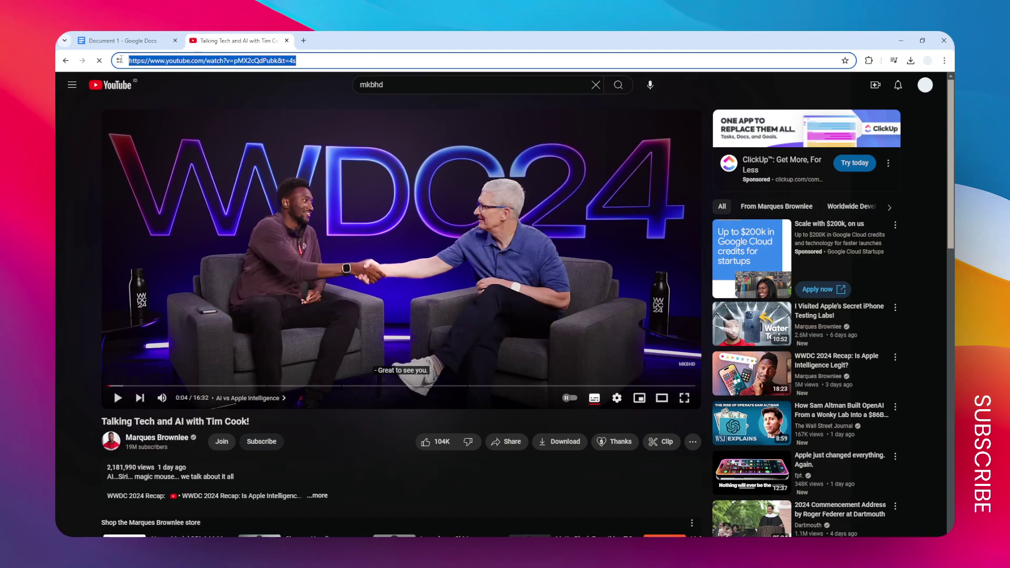
{"action": "right_click", "coordinate": [241, 64]}
{"action": "left_click", "coordinate": [286, 149]}
{"action": "left_click", "coordinate": [505, 446]}
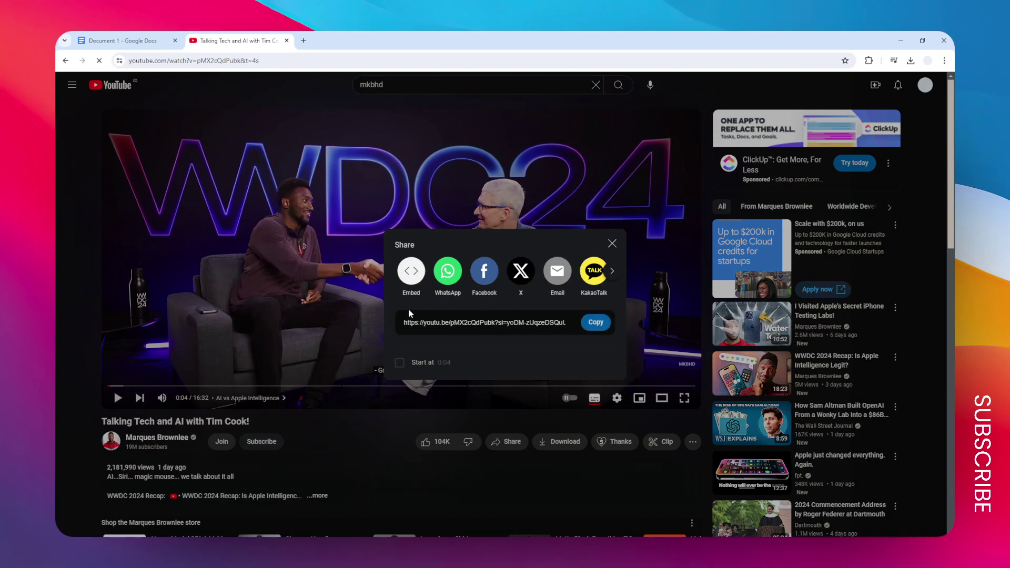
Link 'Click This Video' to the pasted YouTube video address.
{"action": "left_click", "coordinate": [158, 41]}
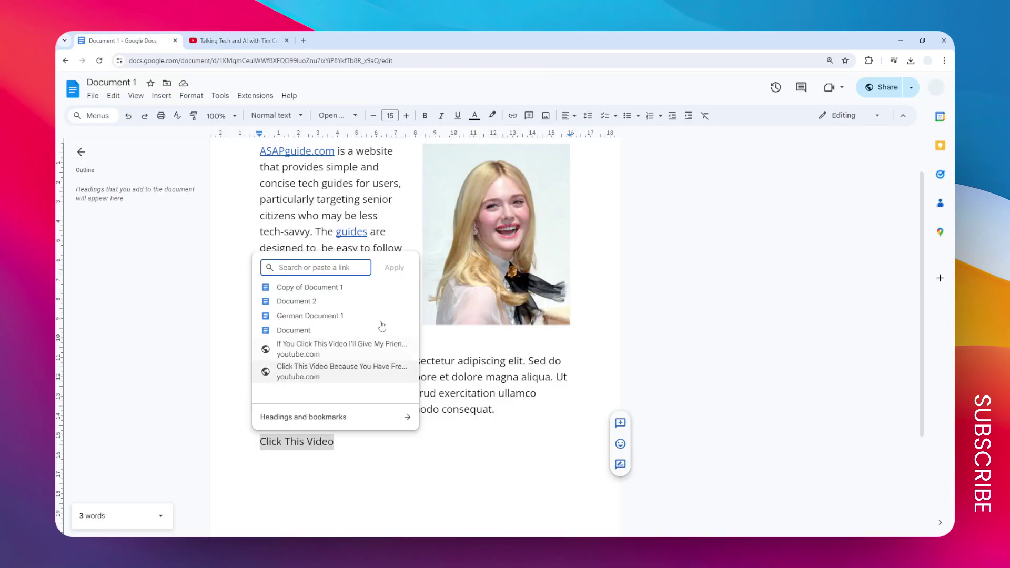
{"action": "right_click", "coordinate": [336, 268]}
{"action": "left_click", "coordinate": [349, 358]}
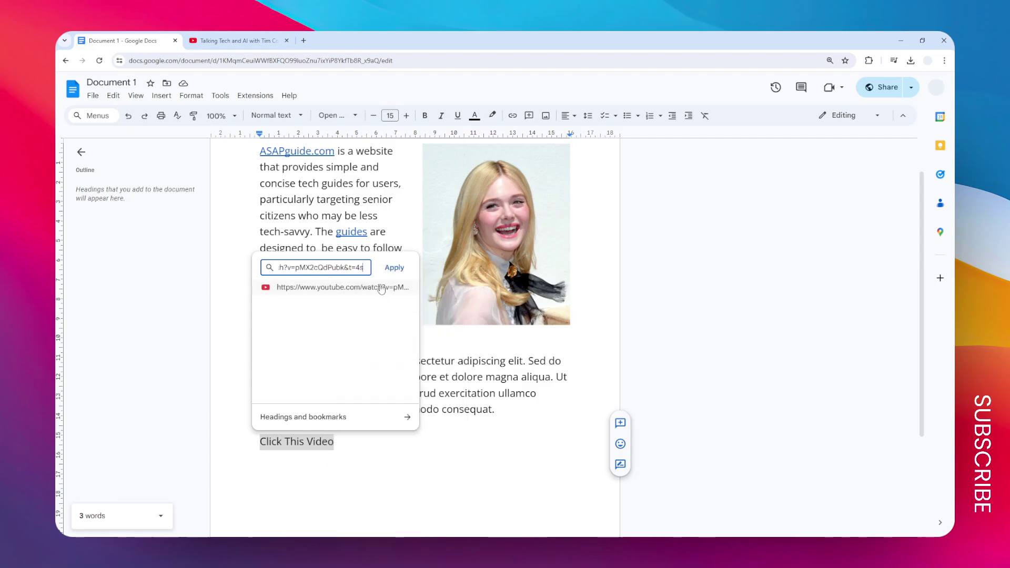
{"action": "left_click", "coordinate": [395, 267]}
Open the link's preview card and play the video in a floating preview.
{"action": "scroll", "coordinate": [378, 378], "scroll_direction": "down", "scroll_amount": 2}
{"action": "key", "text": "shift+Right"}
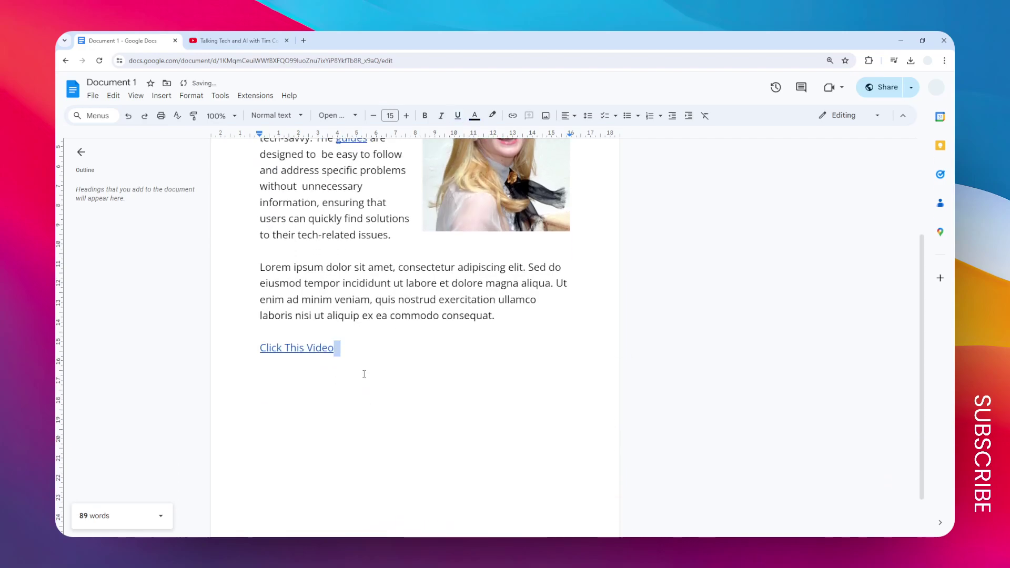
{"action": "left_click", "coordinate": [310, 349]}
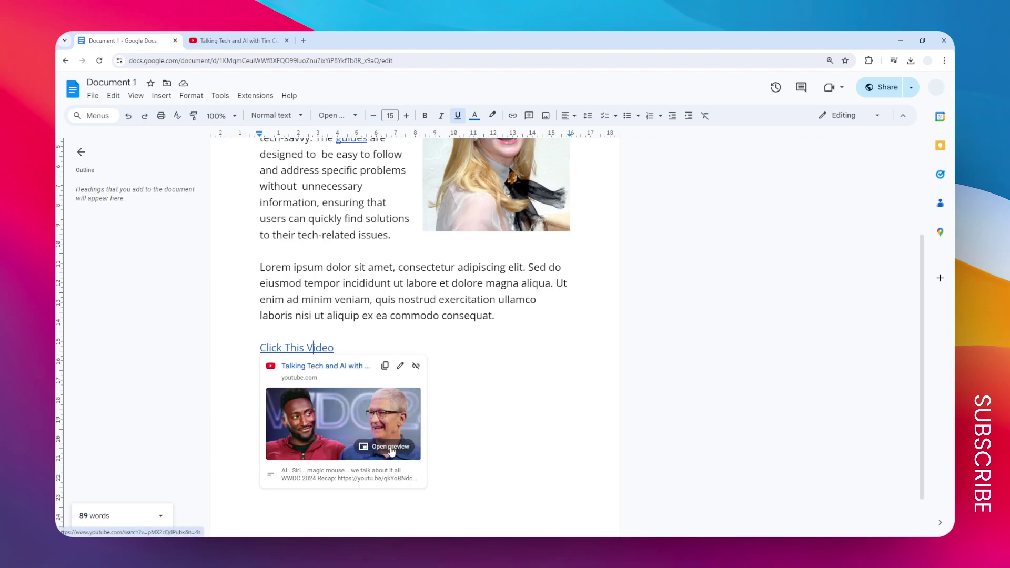
{"action": "left_click", "coordinate": [390, 446]}
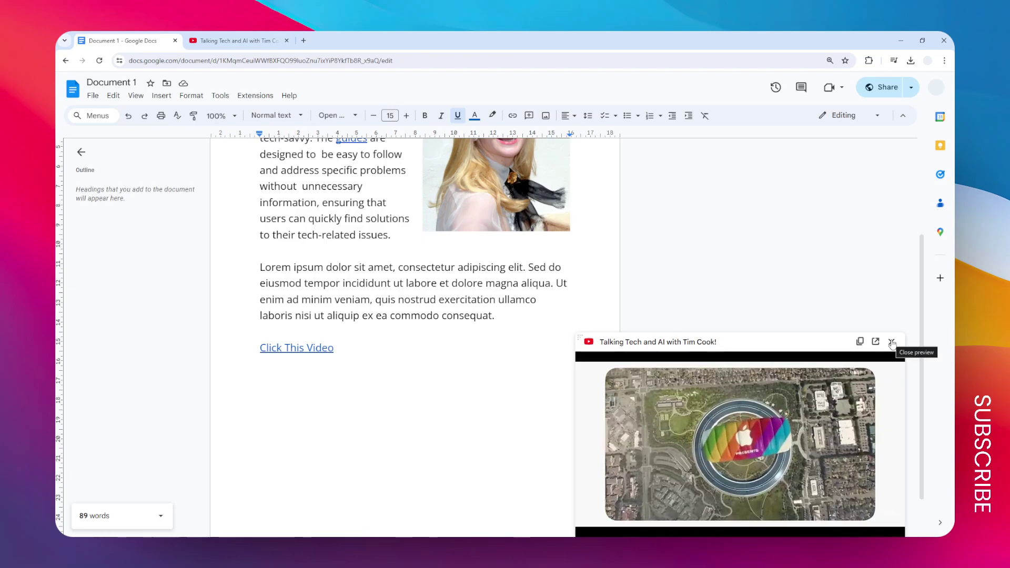
Close the video preview and delete the Click This Video link line.
{"action": "left_click", "coordinate": [891, 343]}
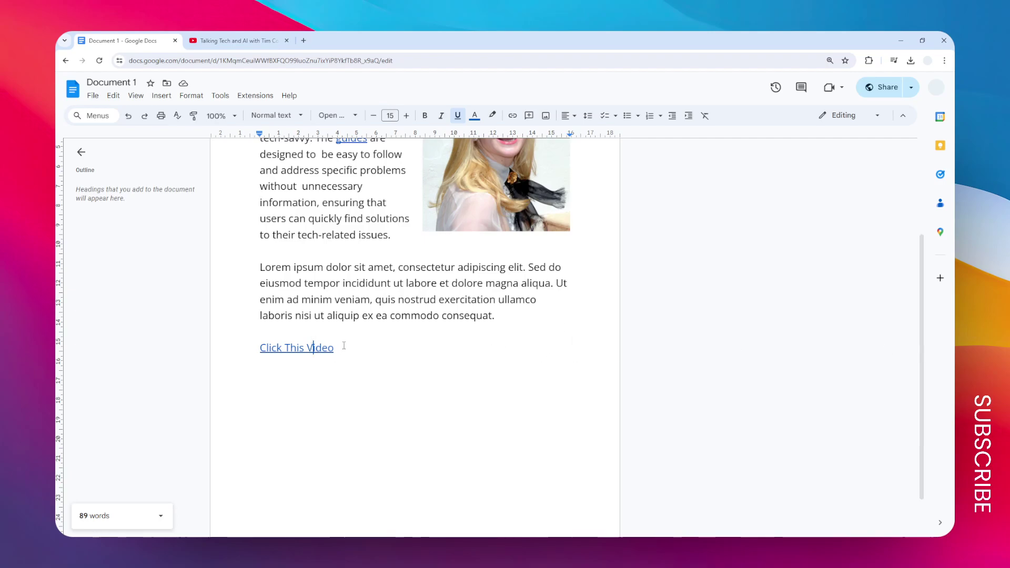
{"action": "double_click", "coordinate": [343, 346]}
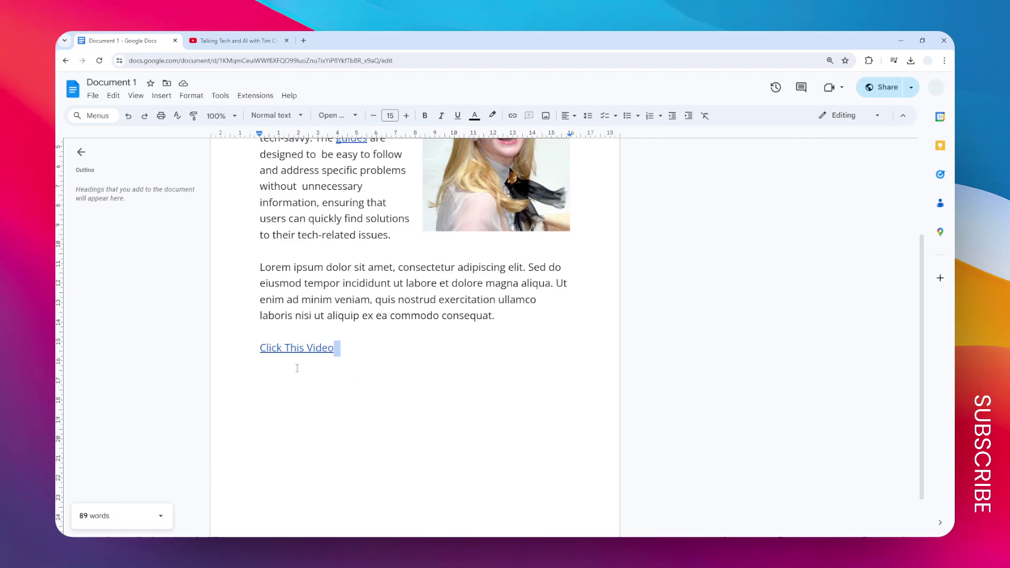
{"action": "left_click_drag", "start_coordinate": [347, 347], "coordinate": [273, 332]}
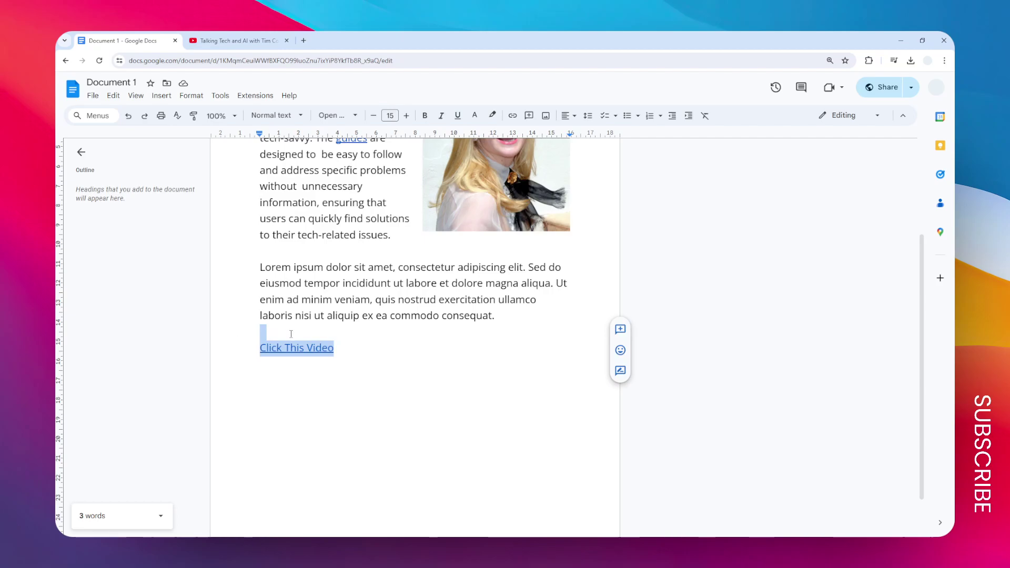
{"action": "key", "text": "BackSpace"}
Start a new blank drawing via Insert > Drawing > New.
{"action": "scroll", "coordinate": [368, 263], "scroll_direction": "up", "scroll_amount": 2}
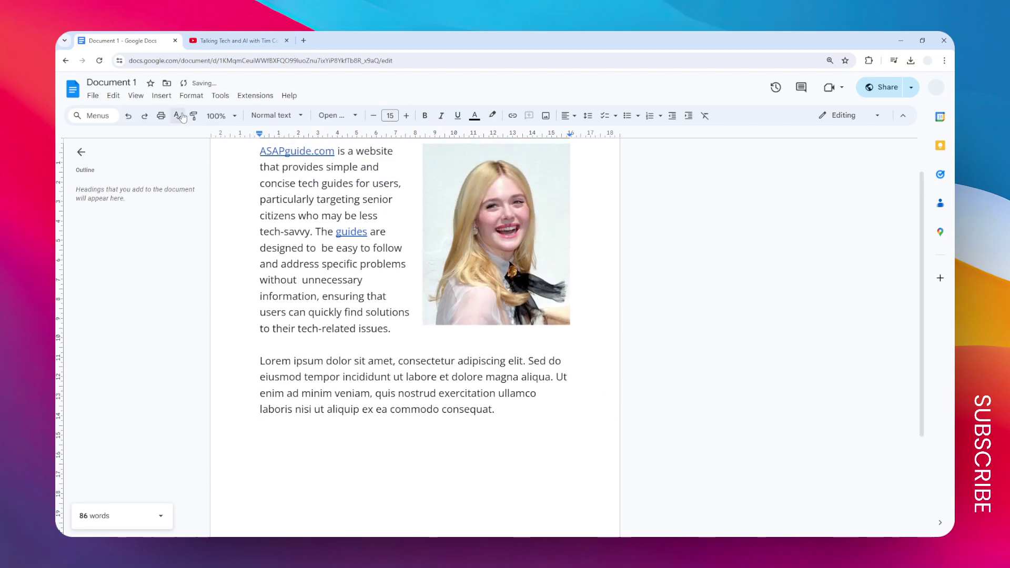
{"action": "left_click", "coordinate": [161, 96]}
{"action": "mouse_move", "coordinate": [176, 146]}
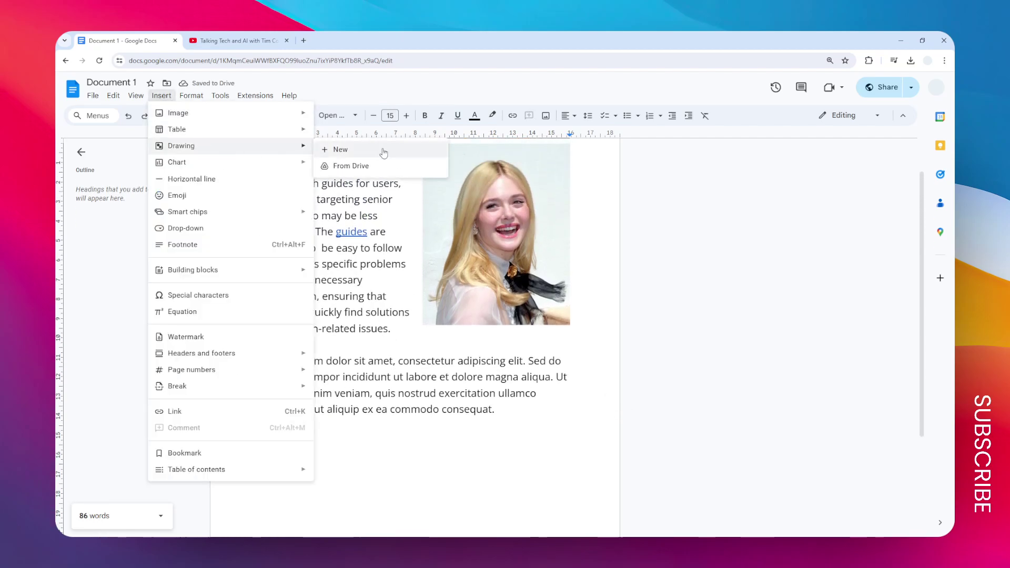
{"action": "left_click", "coordinate": [383, 151]}
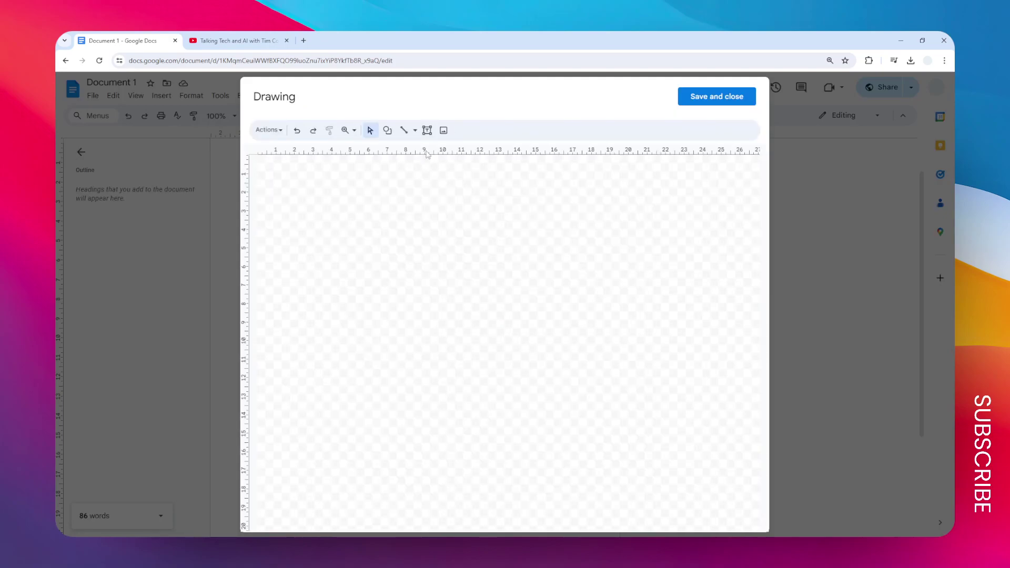
Upload the WWDC video thumbnail photo onto the drawing canvas, then deselect it.
{"action": "left_click", "coordinate": [443, 131]}
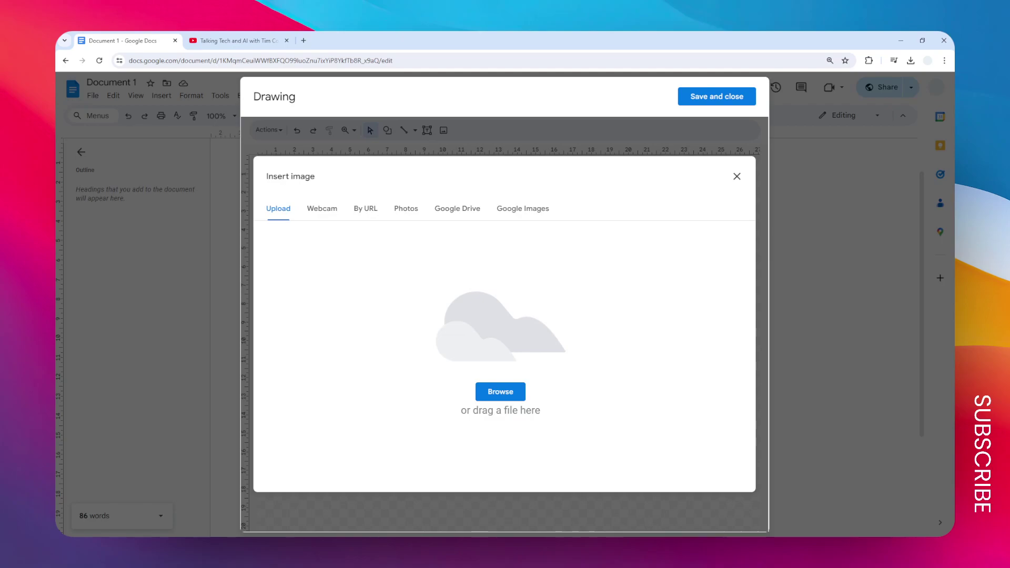
{"action": "left_click_drag", "start_coordinate": [1009, 337], "coordinate": [459, 355]}
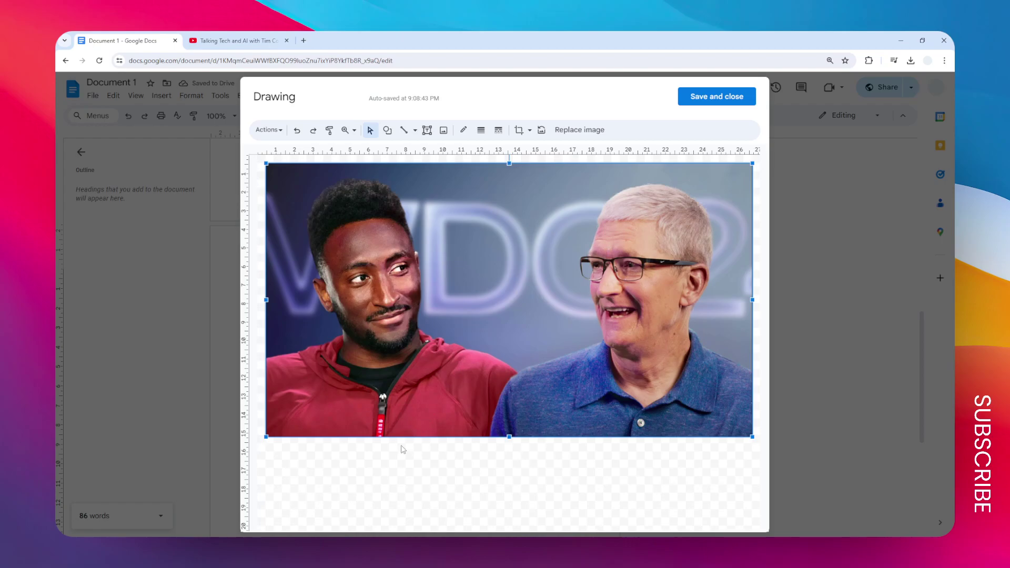
{"action": "left_click", "coordinate": [371, 467]}
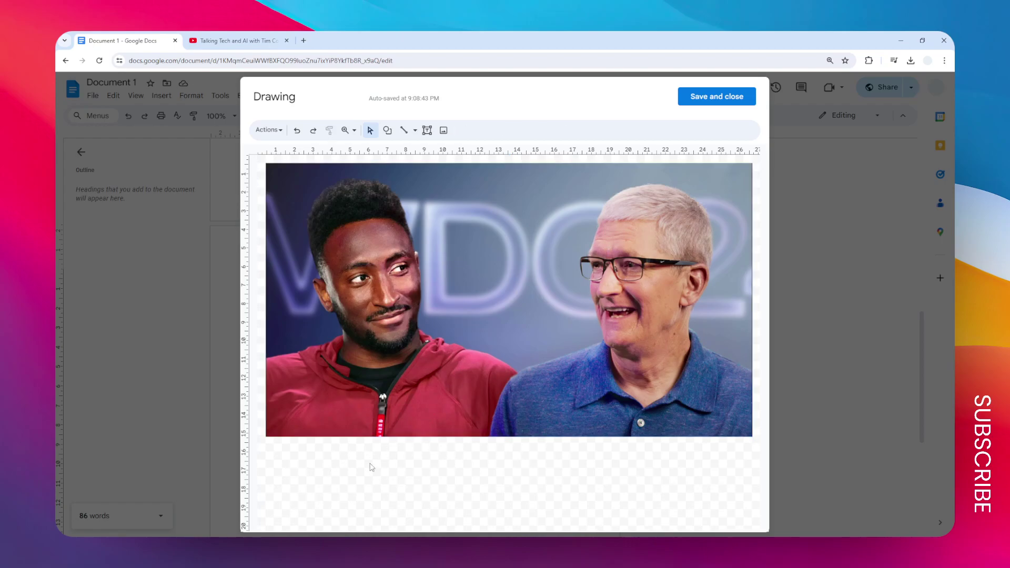
Draw a triangle over the thumbnail with a transparent border and white fill.
{"action": "left_click", "coordinate": [387, 130]}
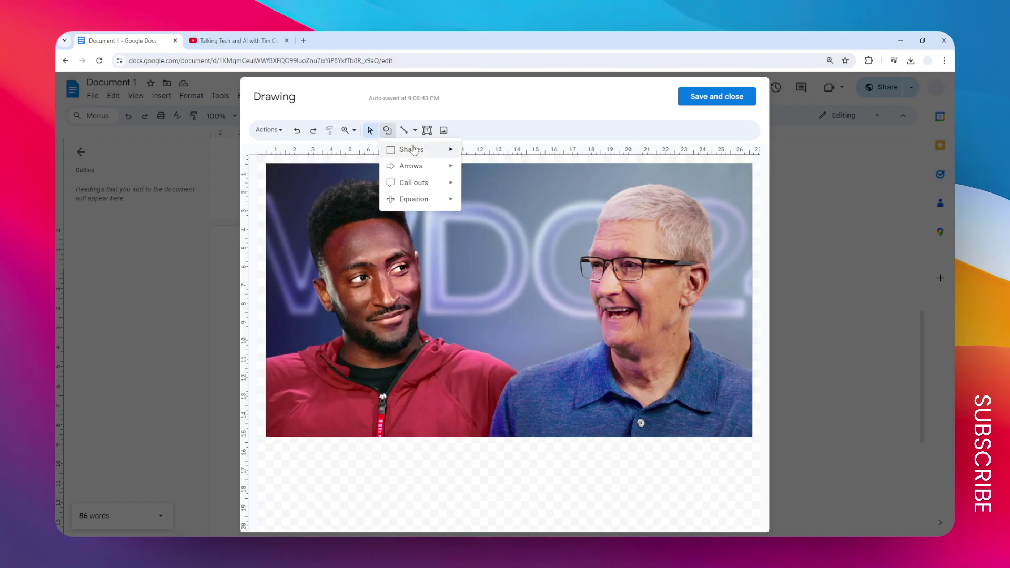
{"action": "mouse_move", "coordinate": [413, 150]}
{"action": "left_click", "coordinate": [481, 175]}
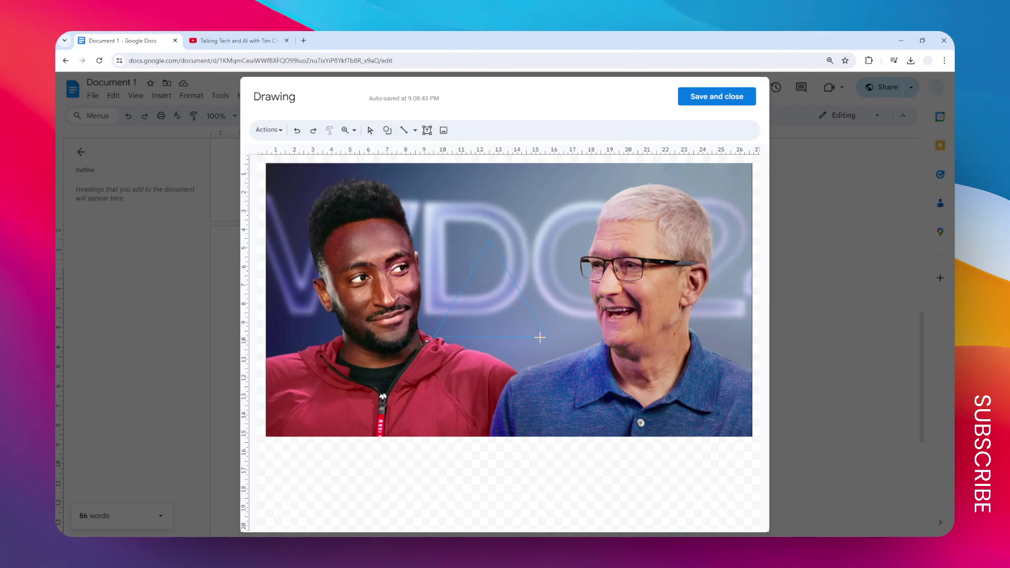
{"action": "left_click_drag", "start_coordinate": [521, 333], "coordinate": [521, 333]}
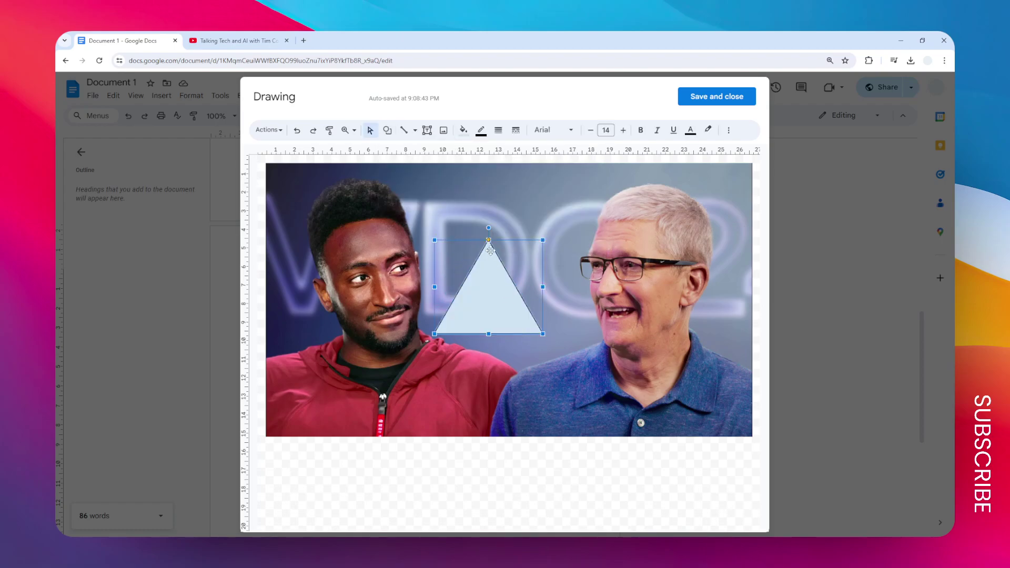
{"action": "left_click", "coordinate": [479, 129]}
{"action": "left_click", "coordinate": [518, 285]}
{"action": "left_click", "coordinate": [463, 130]}
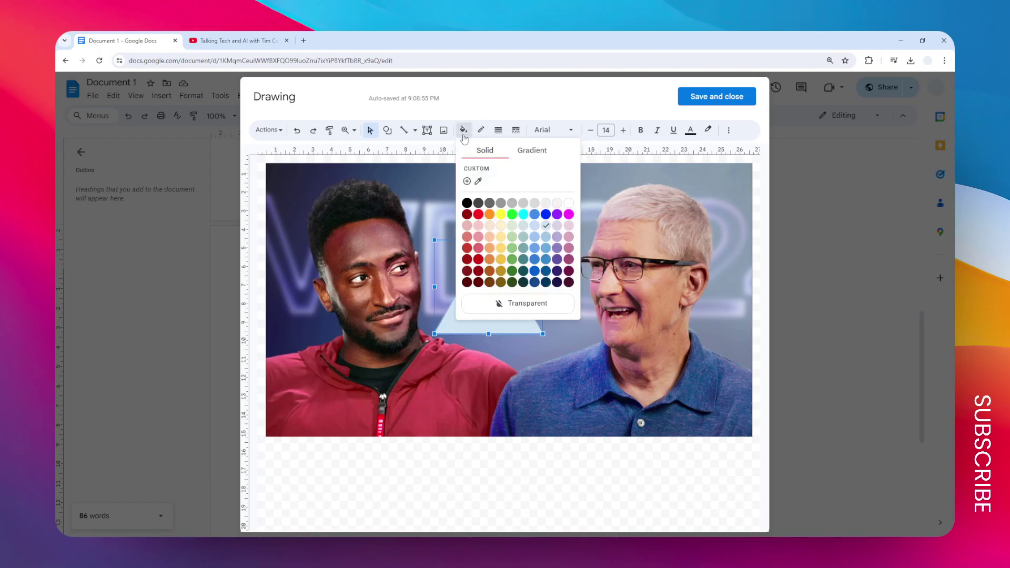
{"action": "left_click", "coordinate": [568, 203]}
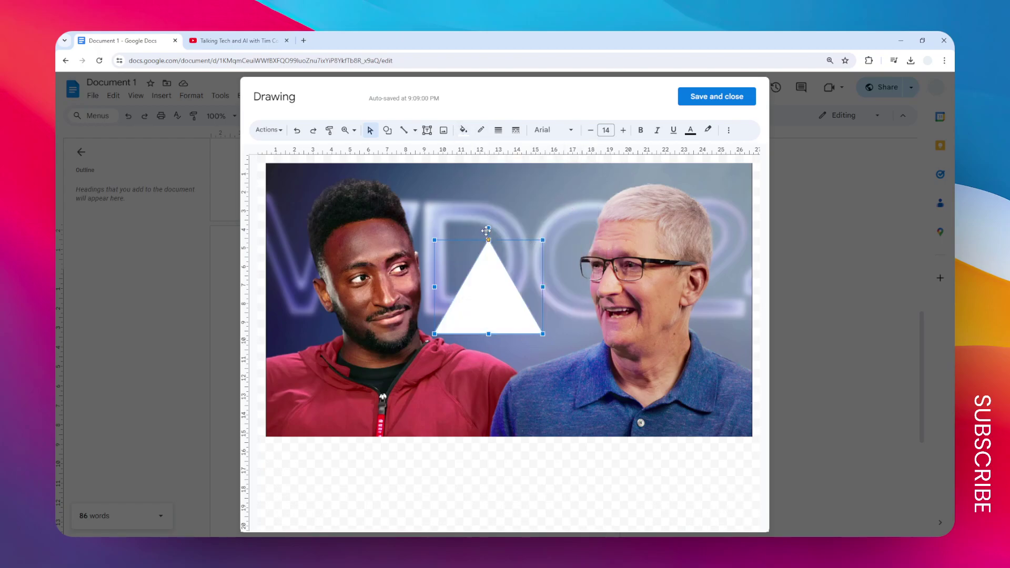
Rotate the triangle 90° to point right, shrink it, and centre it on the thumbnail.
{"action": "left_click_drag", "start_coordinate": [489, 230], "coordinate": [555, 284]}
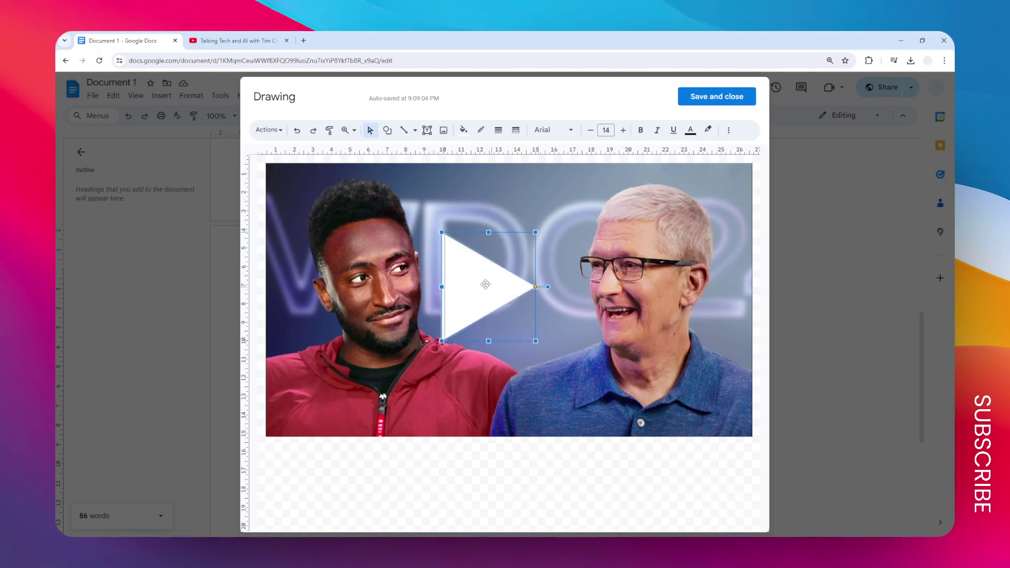
{"action": "left_click_drag", "start_coordinate": [481, 284], "coordinate": [533, 290]}
{"action": "left_click_drag", "start_coordinate": [590, 347], "coordinate": [560, 315]}
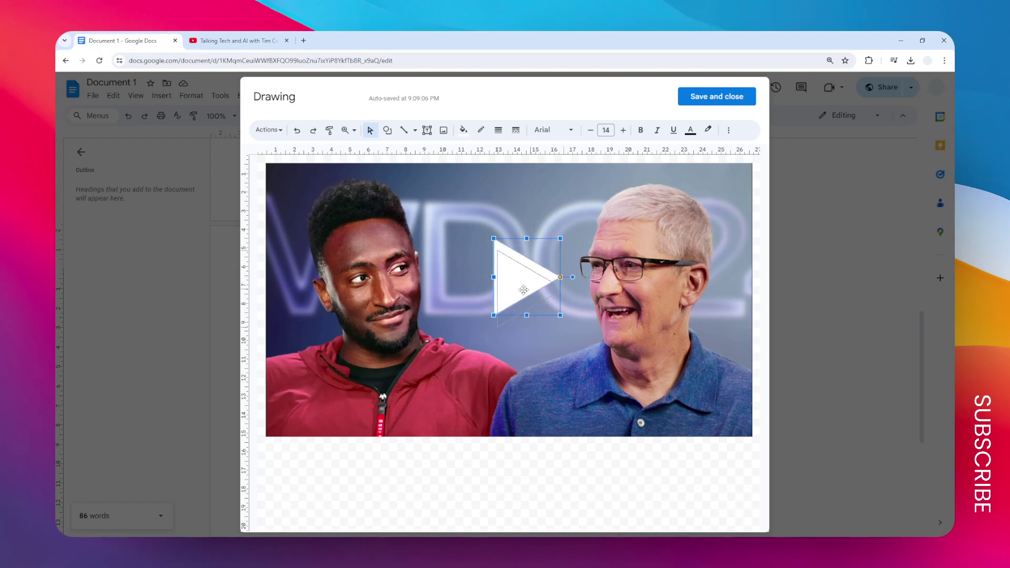
{"action": "left_click_drag", "start_coordinate": [520, 277], "coordinate": [503, 300]}
{"action": "left_click", "coordinate": [549, 500]}
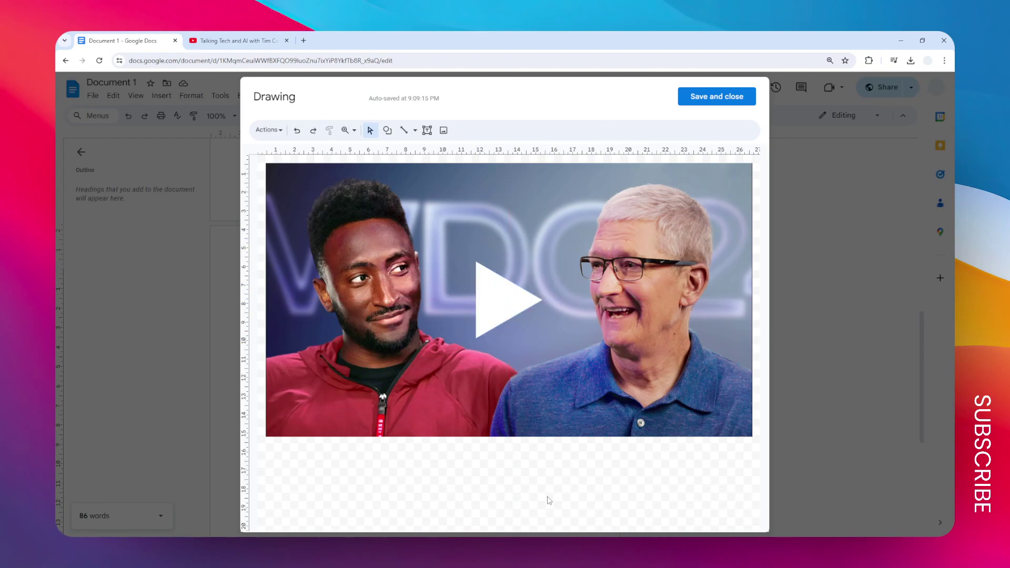
Save the drawing into the document and copy the YouTube video's web address.
{"action": "left_click", "coordinate": [728, 105]}
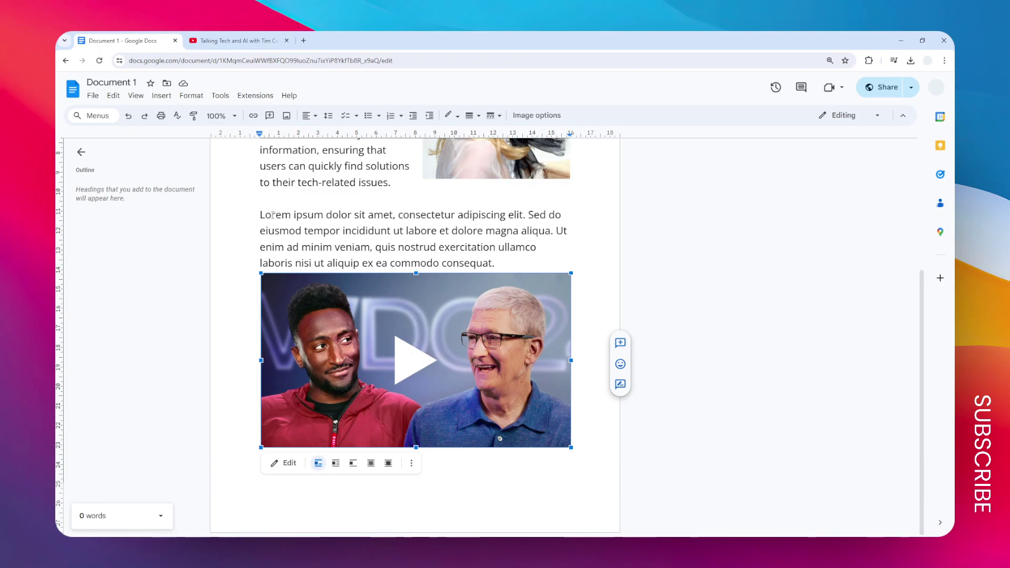
{"action": "left_click", "coordinate": [234, 40]}
{"action": "left_click", "coordinate": [226, 61]}
{"action": "right_click", "coordinate": [226, 60]}
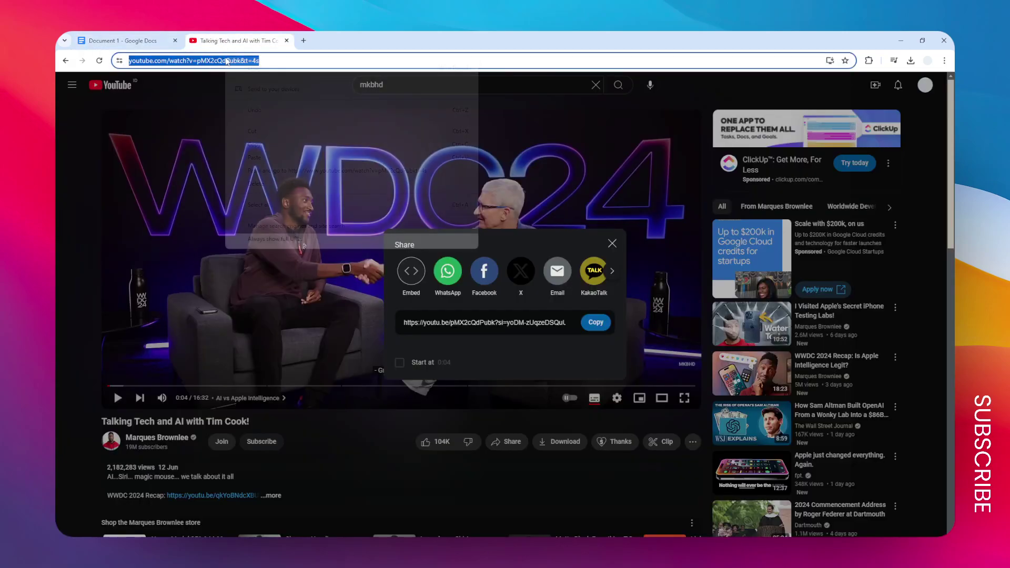
{"action": "left_click", "coordinate": [252, 144]}
{"action": "left_click", "coordinate": [121, 40]}
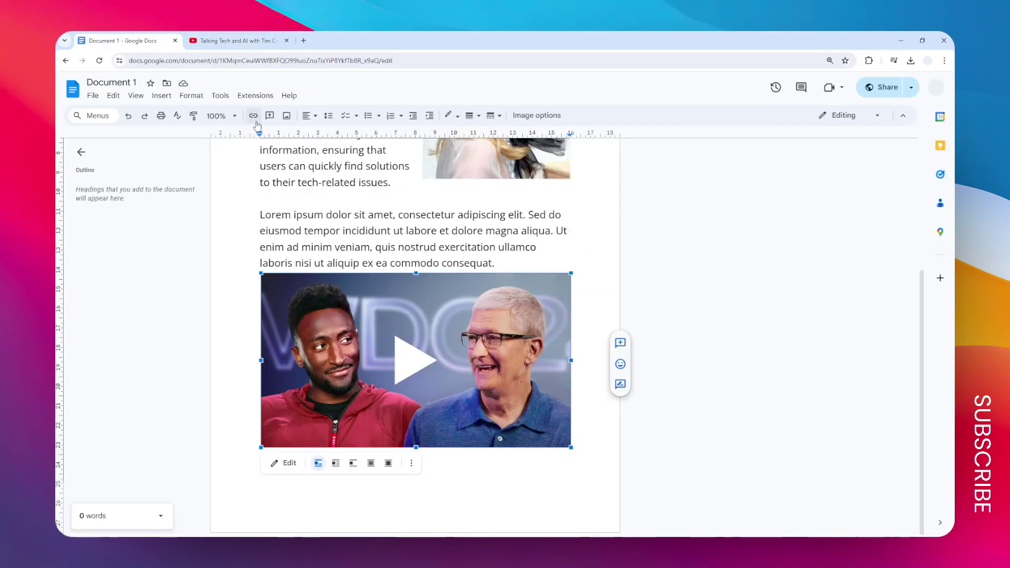
Link the thumbnail drawing to the pasted YouTube video address.
{"action": "left_click", "coordinate": [253, 115]}
{"action": "right_click", "coordinate": [314, 268]}
{"action": "left_click", "coordinate": [363, 358]}
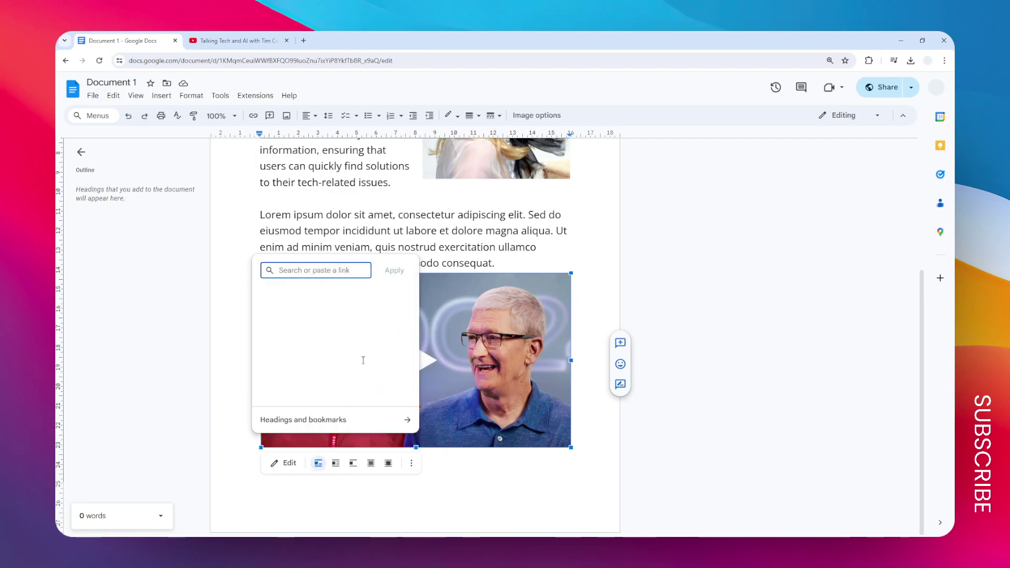
{"action": "left_click", "coordinate": [394, 271]}
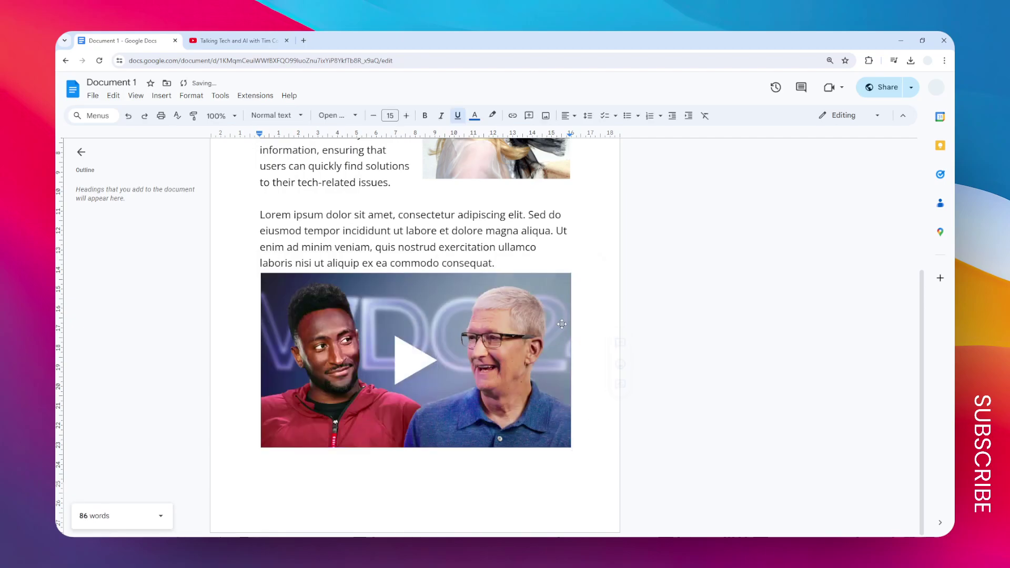
Select the linked thumbnail and play the video in a floating preview.
{"action": "left_click", "coordinate": [436, 338]}
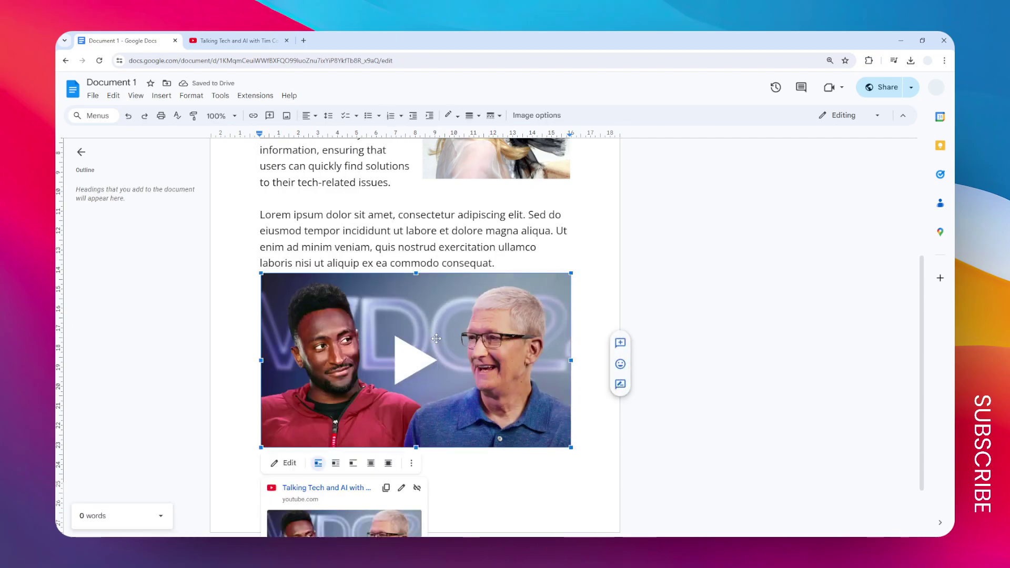
{"action": "scroll", "coordinate": [397, 473], "scroll_direction": "down", "scroll_amount": 2}
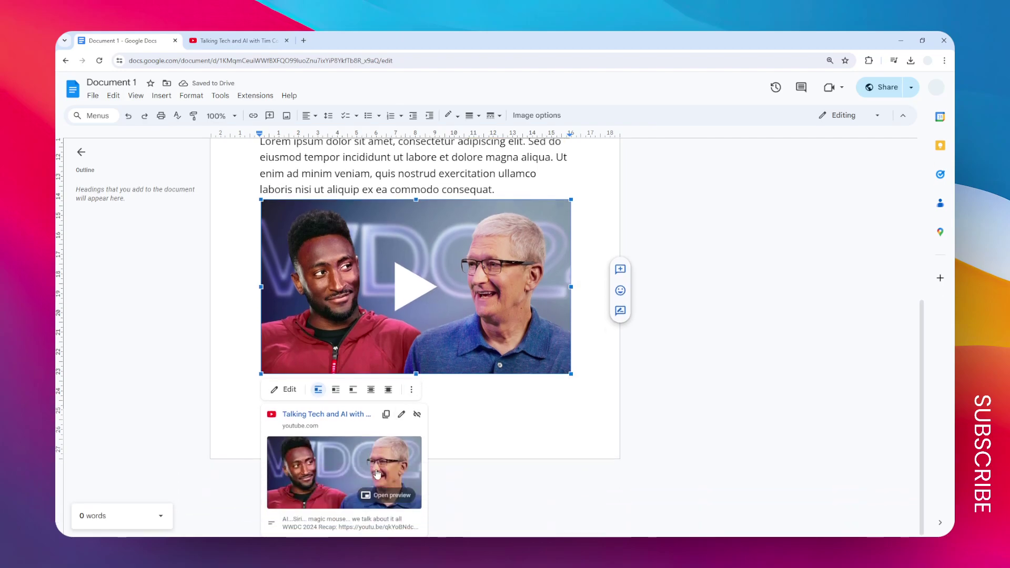
{"action": "left_click", "coordinate": [397, 494]}
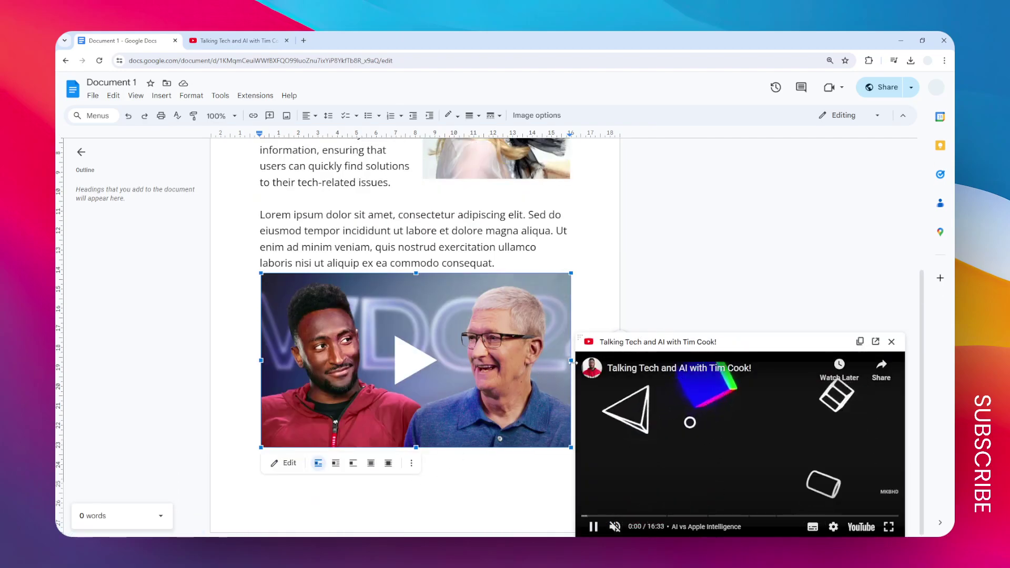